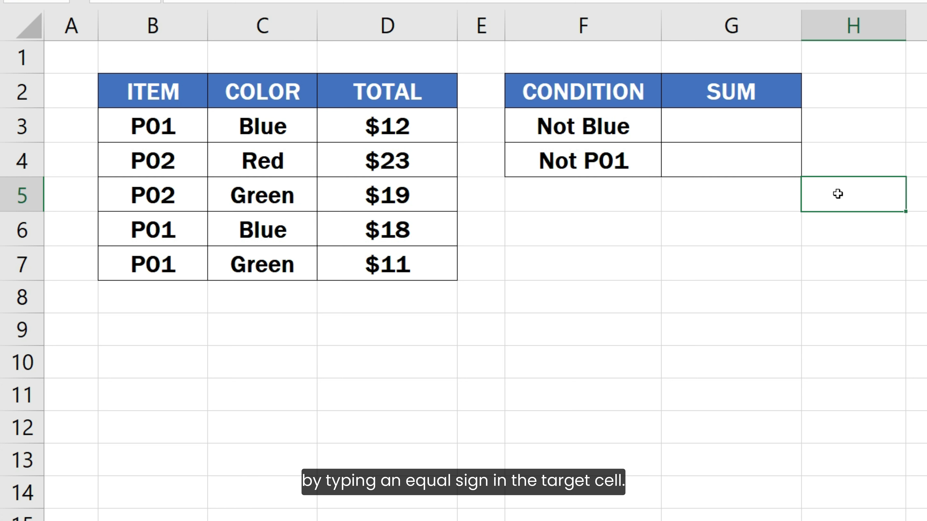
Enter =SUMIF(C3:C7, "<>Blue", D3:D7) in G3 to total non-Blue amounts as 53
{"action": "left_click", "coordinate": [771, 133]}
{"action": "type", "text": "="}
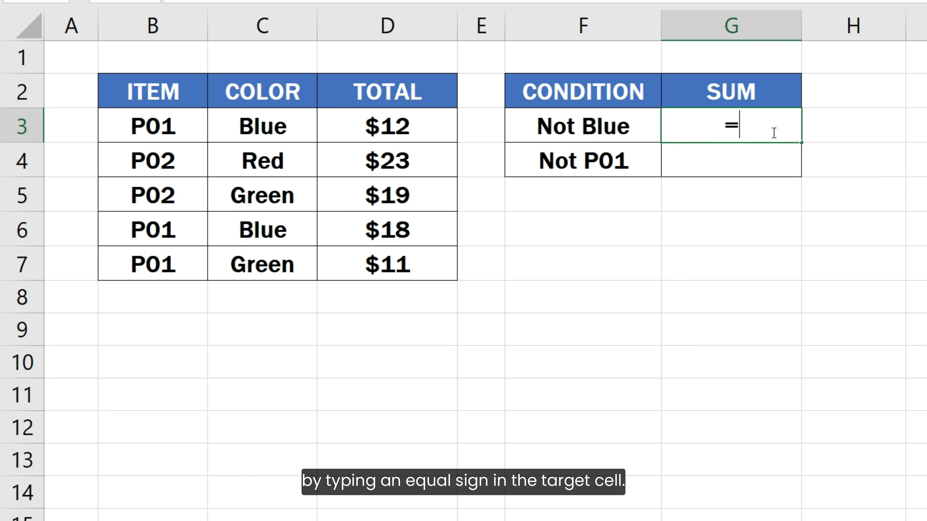
{"action": "type", "text": "SUM"}
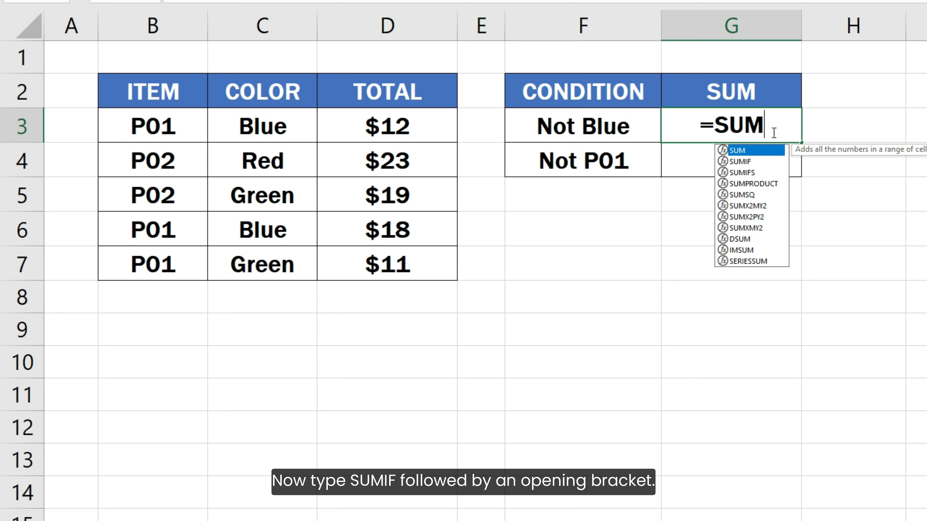
{"action": "type", "text": "IF("}
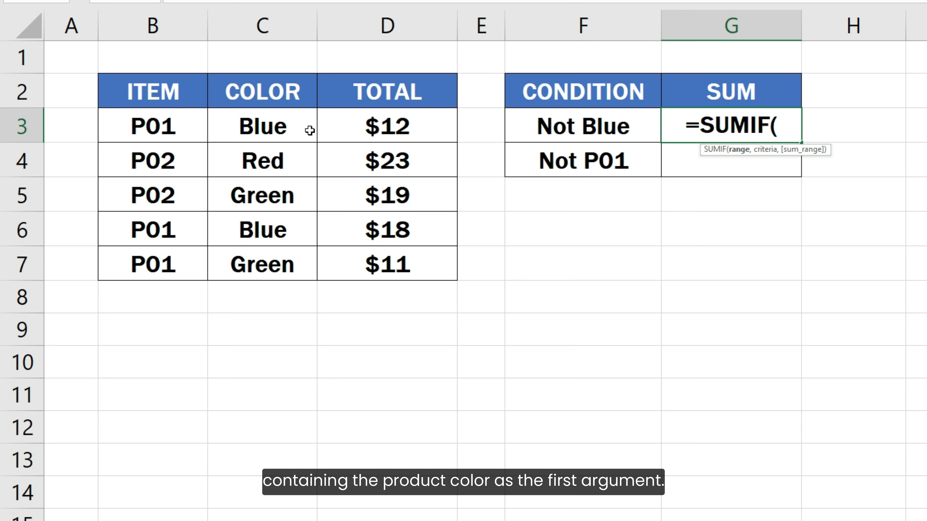
{"action": "left_click_drag", "start_coordinate": [295, 129], "coordinate": [287, 266]}
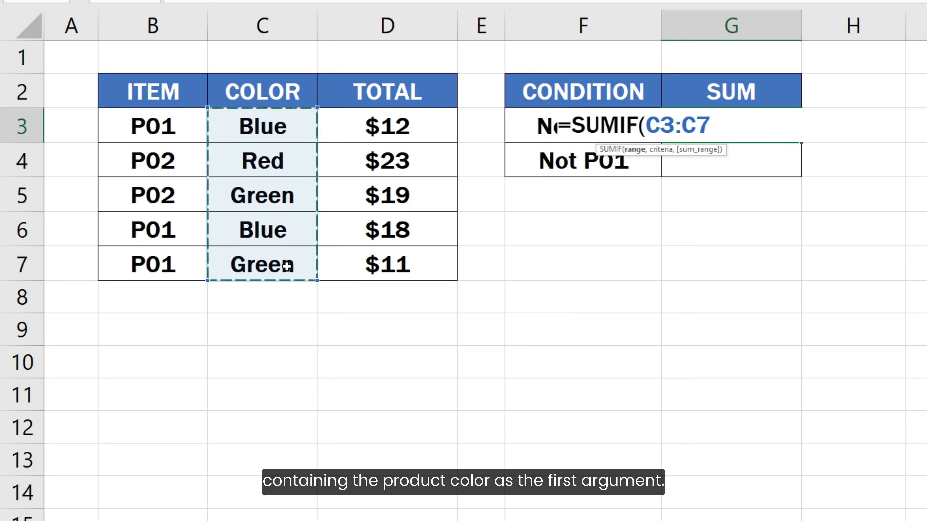
{"action": "type", "text": ", "}
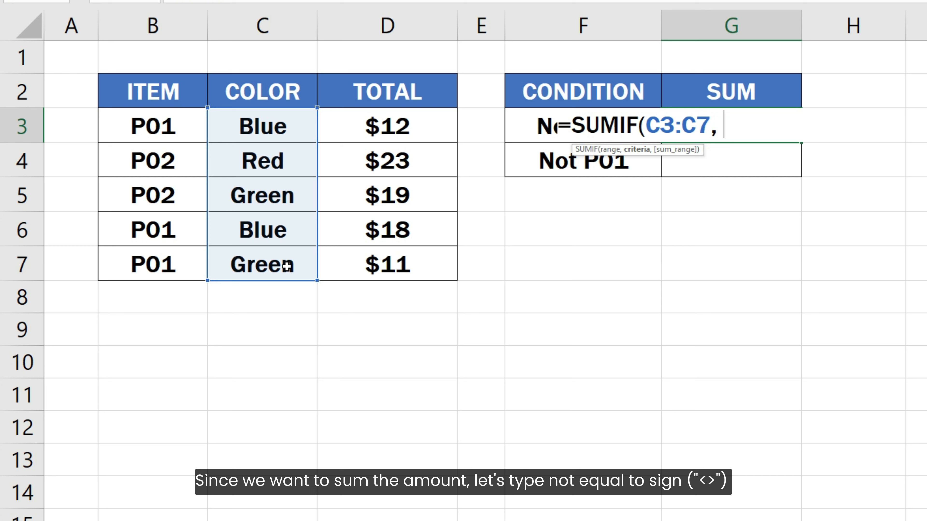
{"action": "type", "text": "\""}
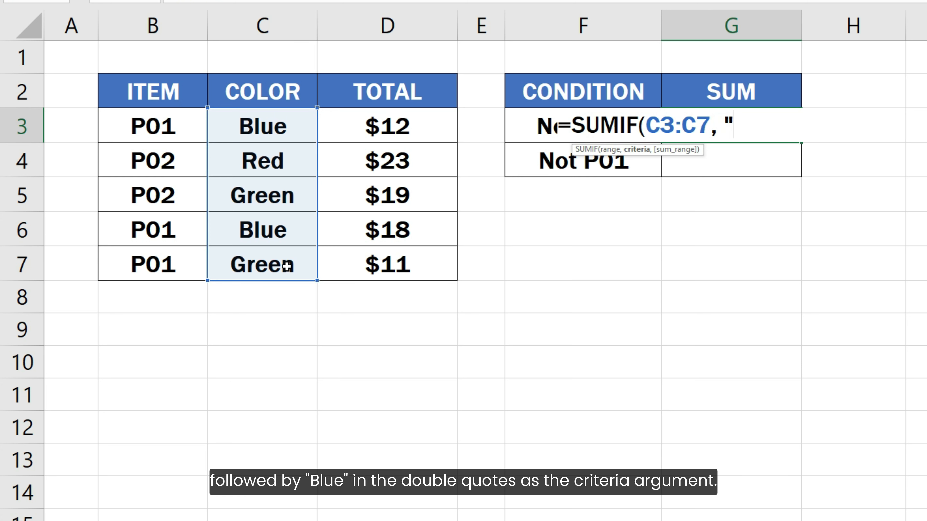
{"action": "type", "text": "<>Bl"}
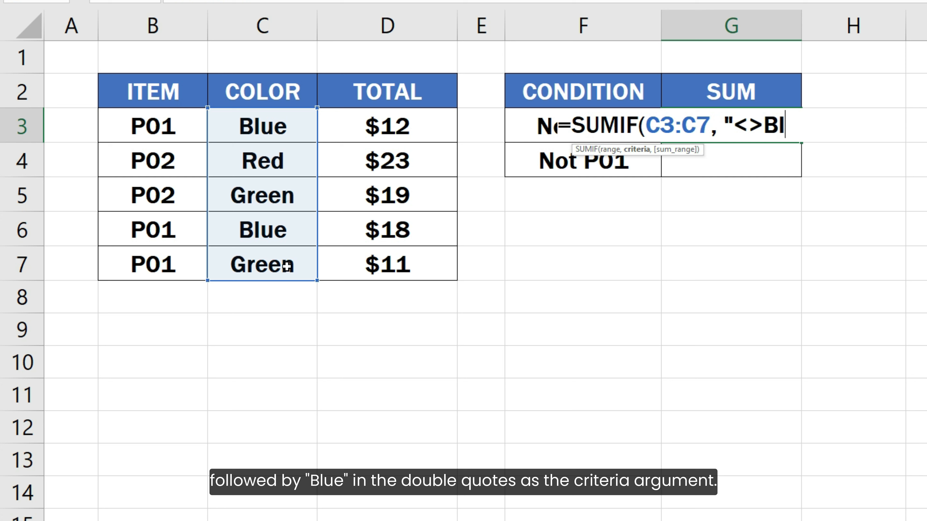
{"action": "type", "text": "ue\""}
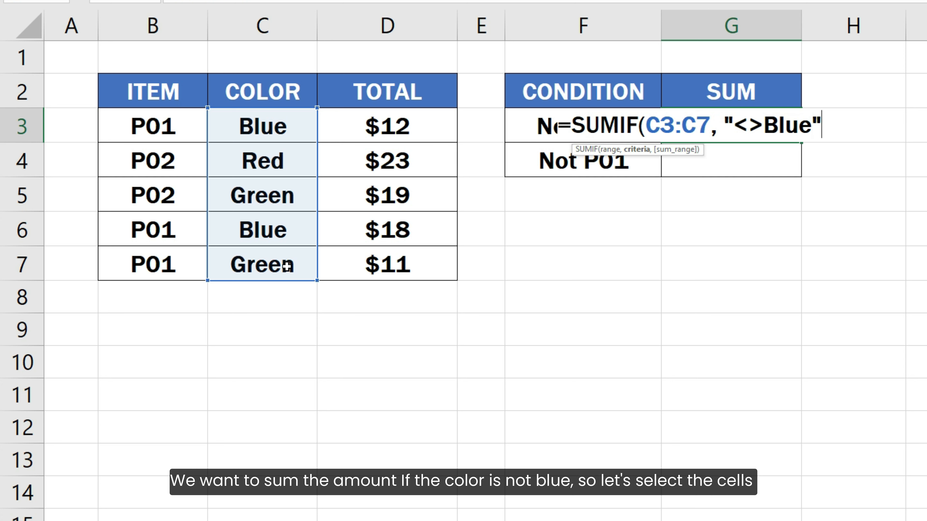
{"action": "type", "text": ","}
{"action": "left_click_drag", "start_coordinate": [350, 128], "coordinate": [359, 278]}
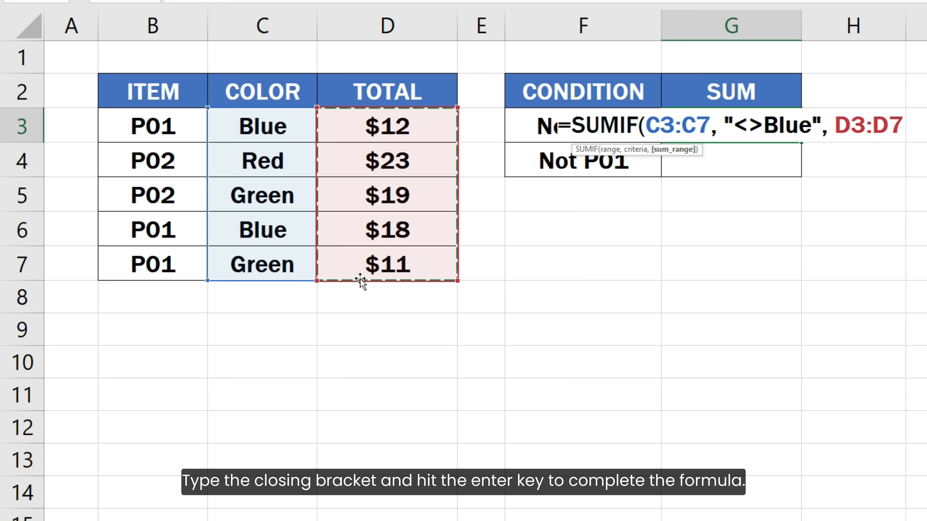
{"action": "type", "text": ")"}
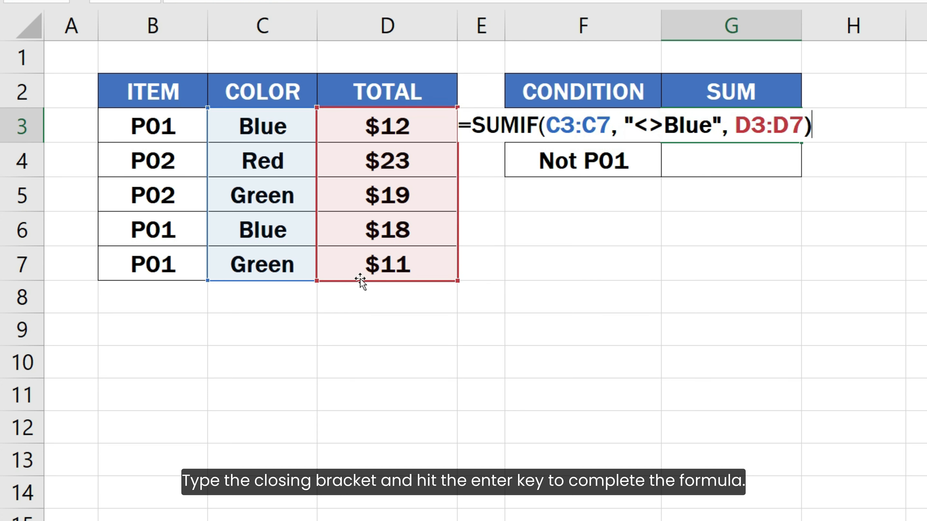
{"action": "key", "text": "Return"}
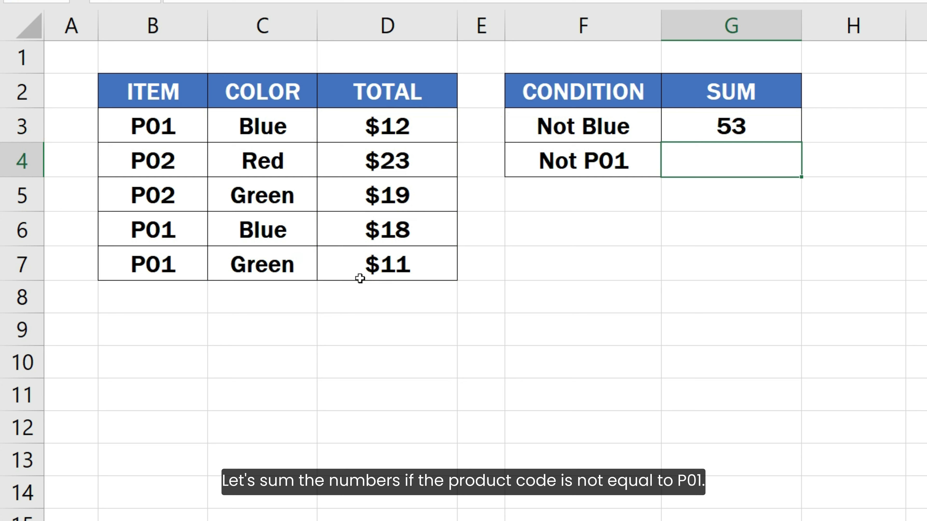
Enter =SUMIF(B3:B7, "<>P01", D3:D7) in G4 to total non-P01 amounts as 42
{"action": "type", "text": "=SUM"}
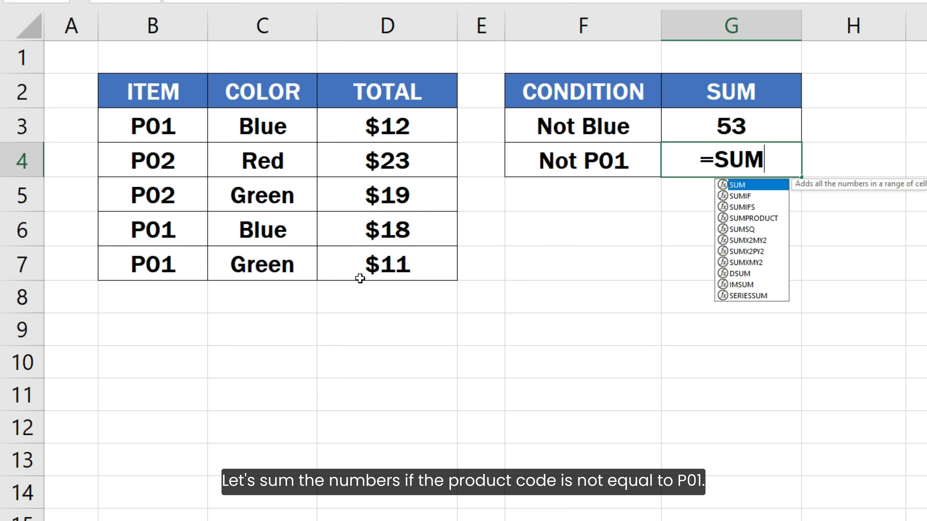
{"action": "type", "text": "IF("}
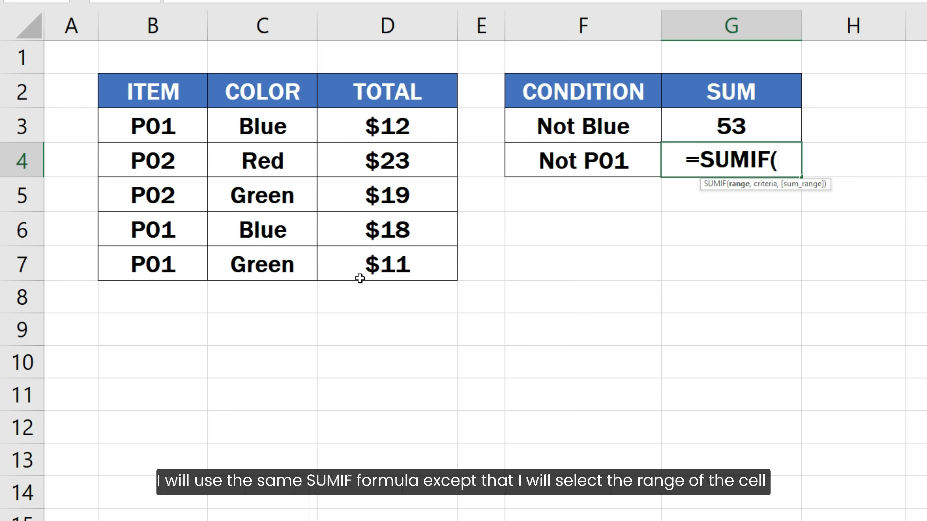
{"action": "left_click_drag", "start_coordinate": [155, 123], "coordinate": [167, 255]}
{"action": "type", "text": ", "}
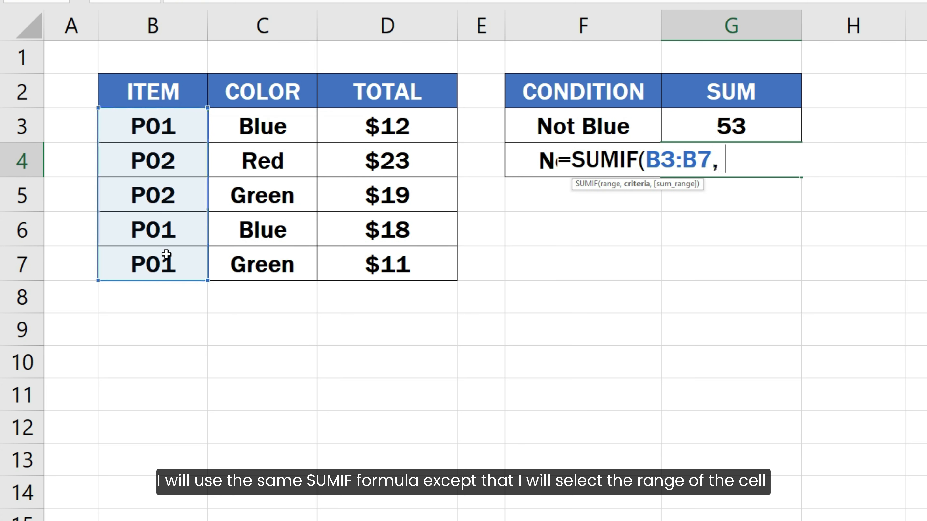
{"action": "type", "text": "\"<>P01"}
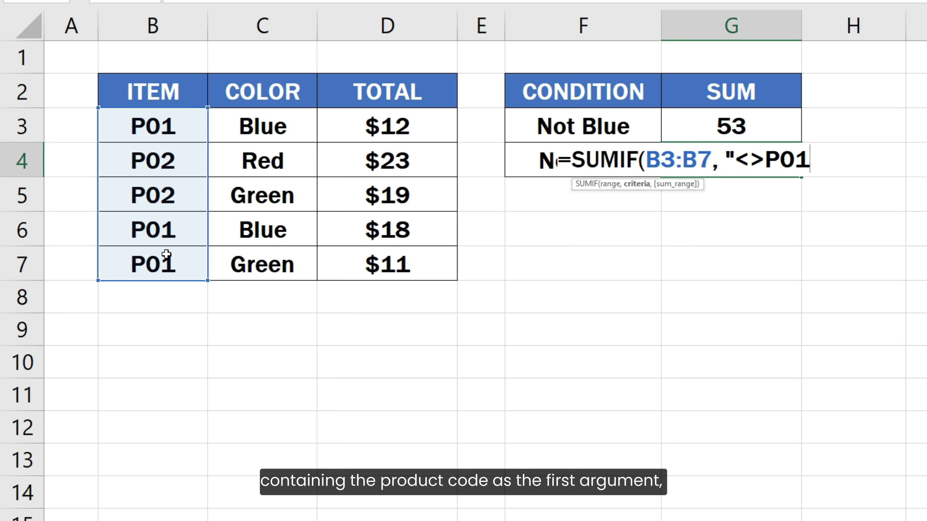
{"action": "key", "text": "BackSpace"}
{"action": "type", "text": "\","}
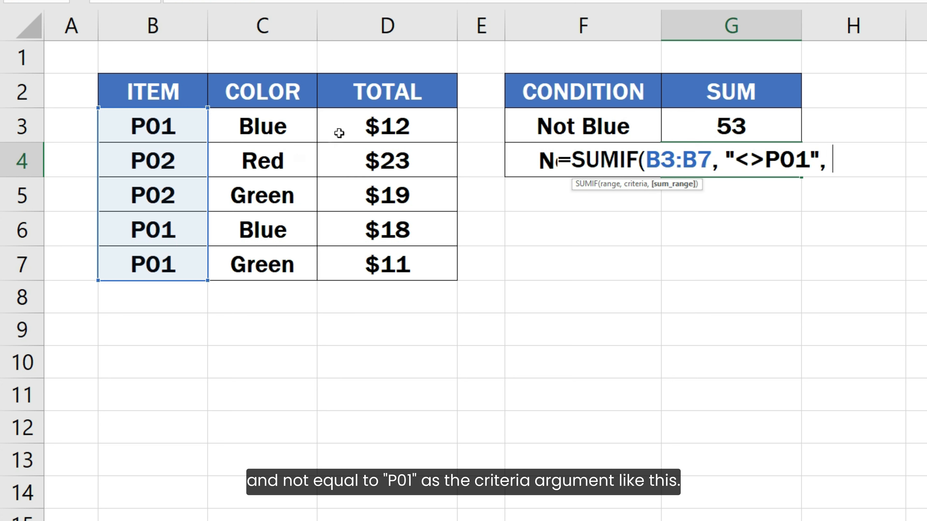
{"action": "left_click_drag", "start_coordinate": [342, 124], "coordinate": [349, 264]}
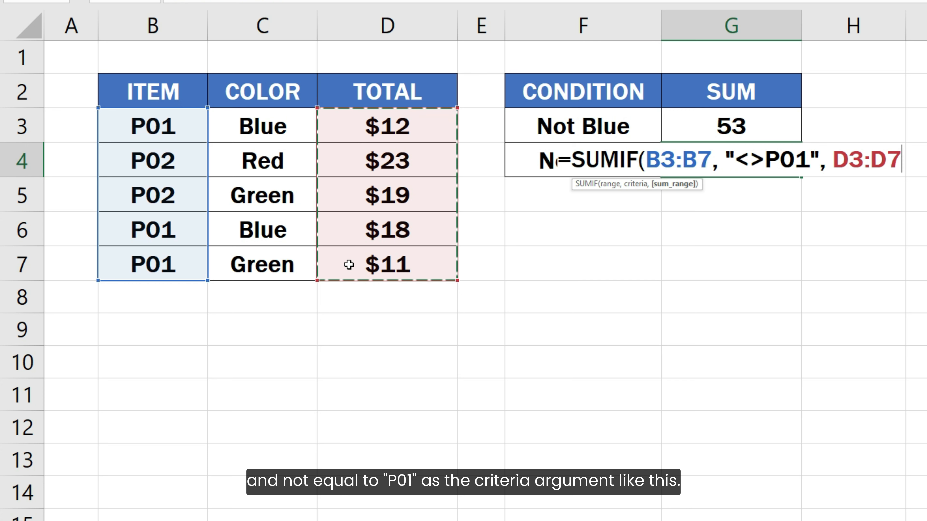
{"action": "type", "text": ")"}
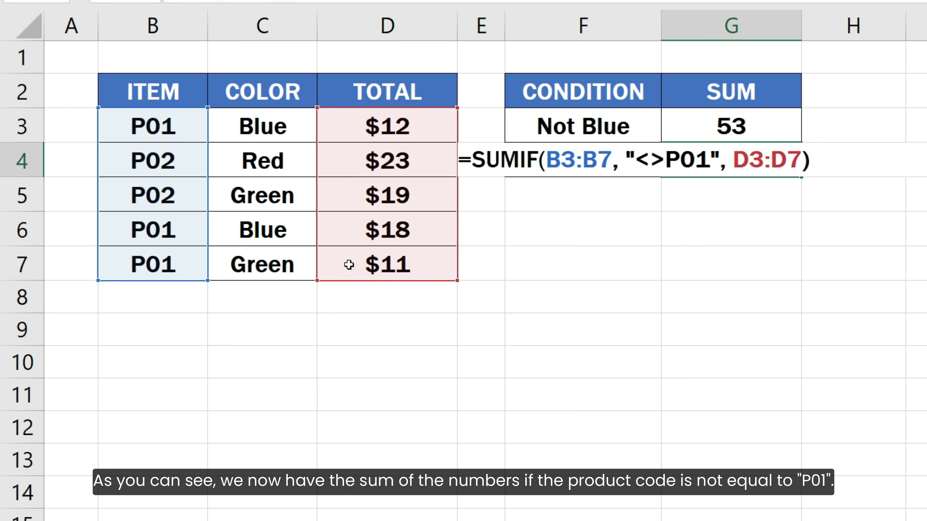
{"action": "key", "text": "Return"}
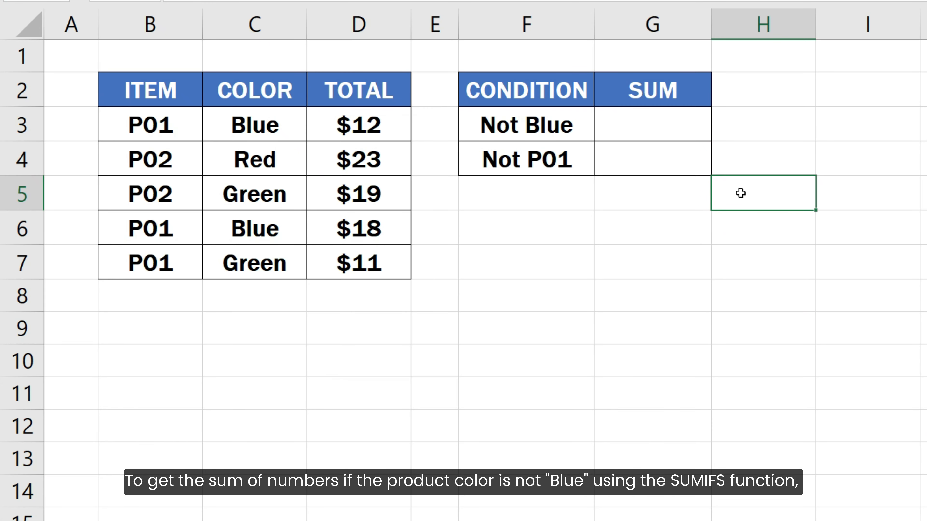
Select cell G3 on the clean copy of the item table
{"action": "left_click", "coordinate": [677, 120]}
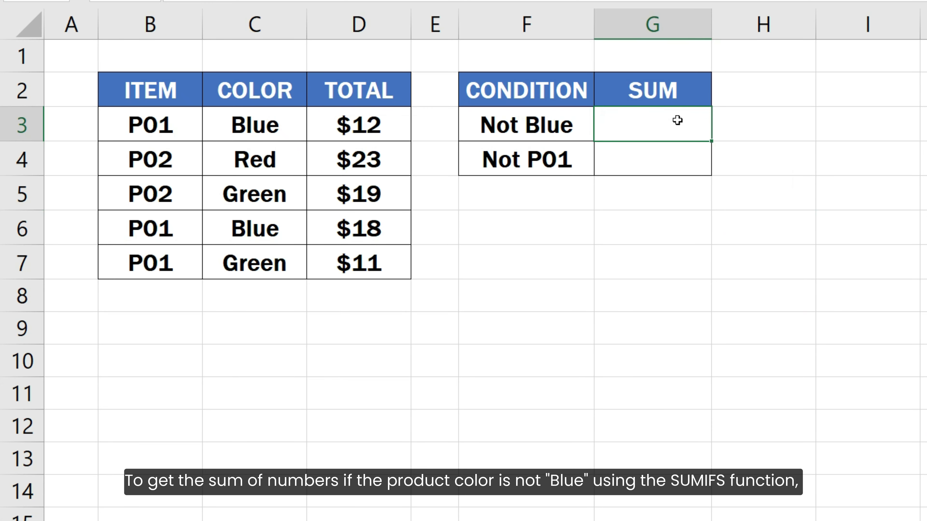
Enter =SUMIFS(D3:D7, C3:C7, "<>Blue") in G3, returning 53
{"action": "type", "text": "=SUMIFS"}
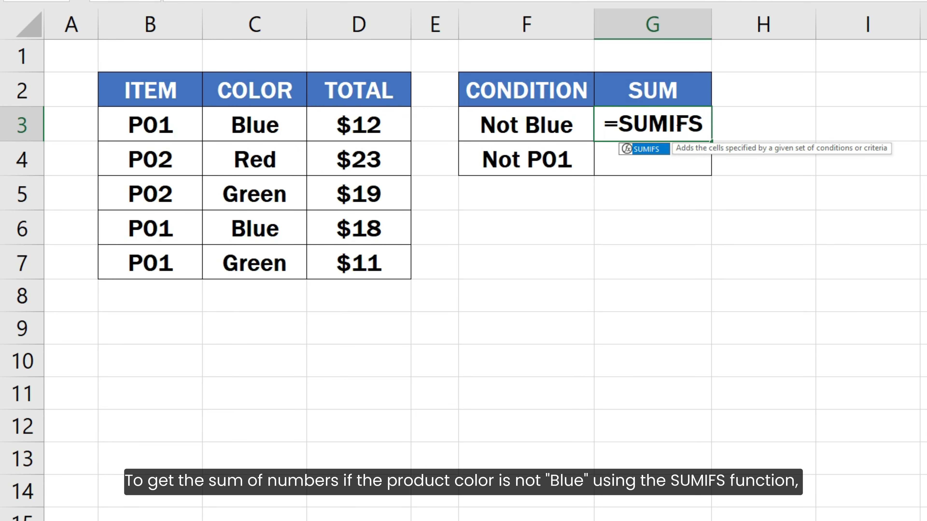
{"action": "type", "text": "("}
{"action": "left_click_drag", "start_coordinate": [390, 127], "coordinate": [382, 252]}
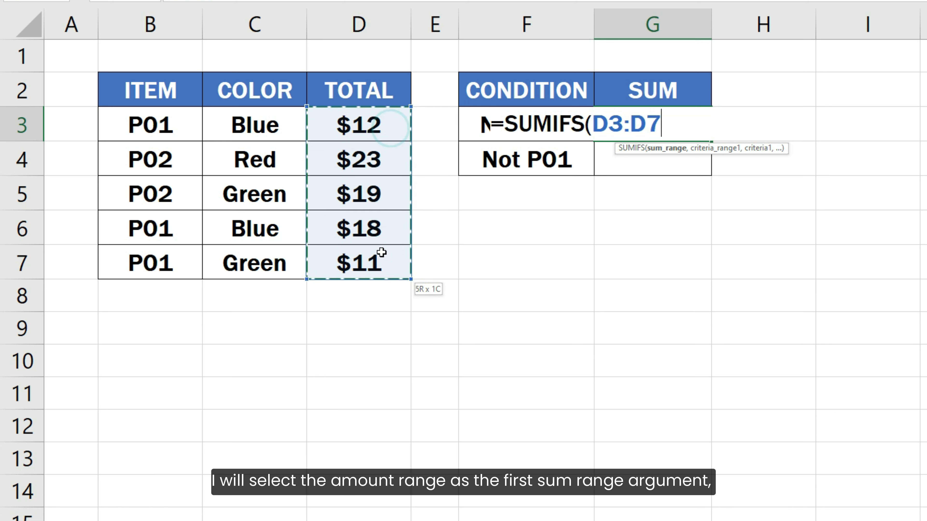
{"action": "type", "text": ","}
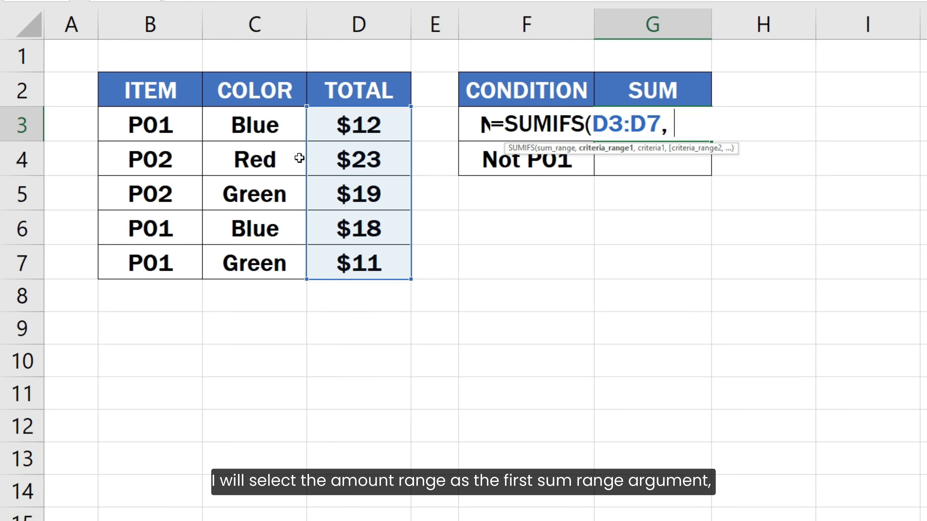
{"action": "left_click_drag", "start_coordinate": [272, 126], "coordinate": [268, 259]}
{"action": "type", "text": ", \""}
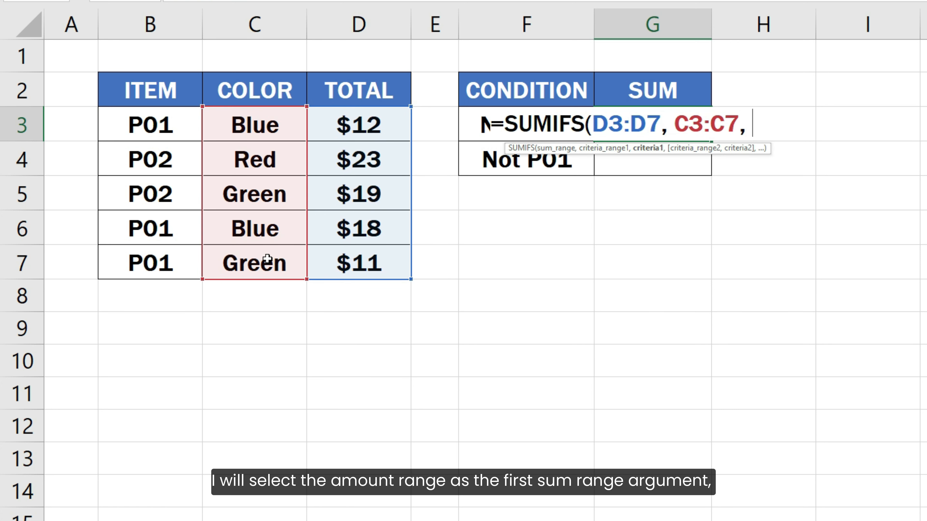
{"action": "type", "text": "<>Blue"}
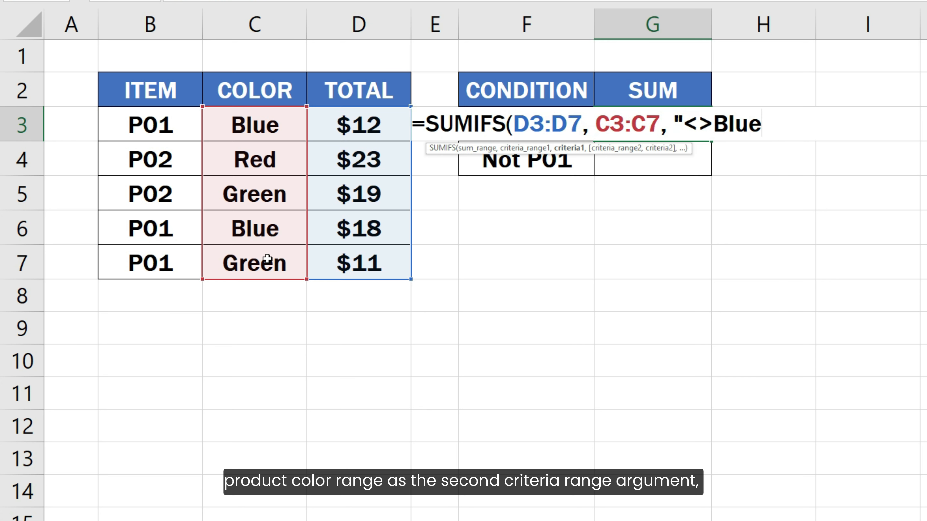
{"action": "type", "text": "\")"}
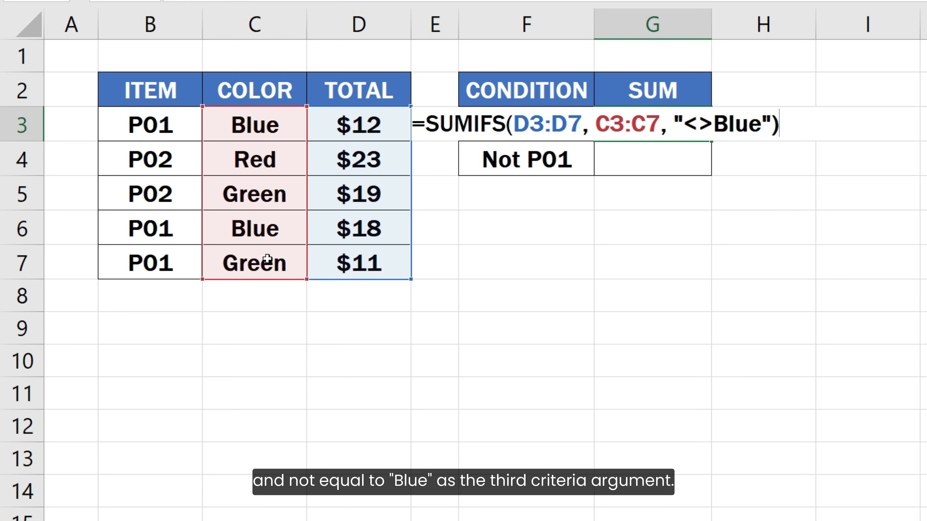
{"action": "key", "text": "Return"}
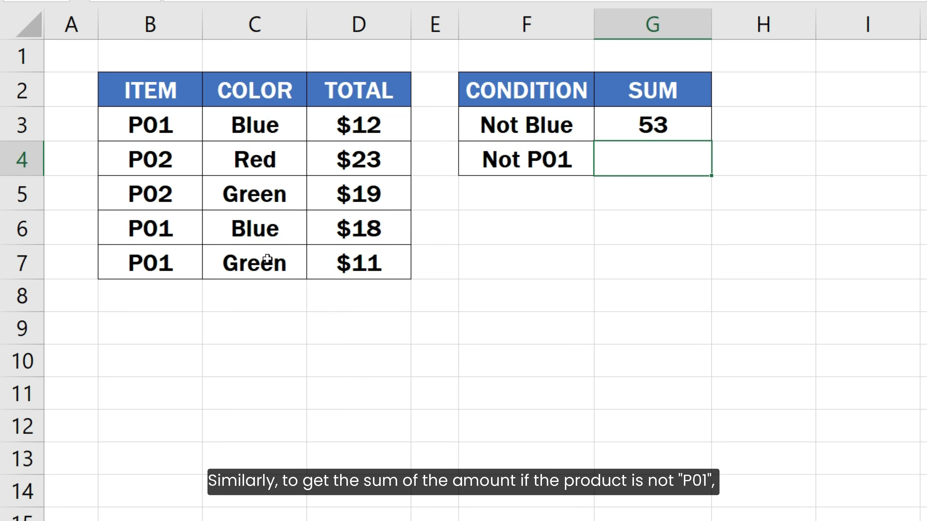
Enter =SUMIFS(D3:D7, B3:B7, "<>P01") in G4, returning 42
{"action": "type", "text": "=SUMI"}
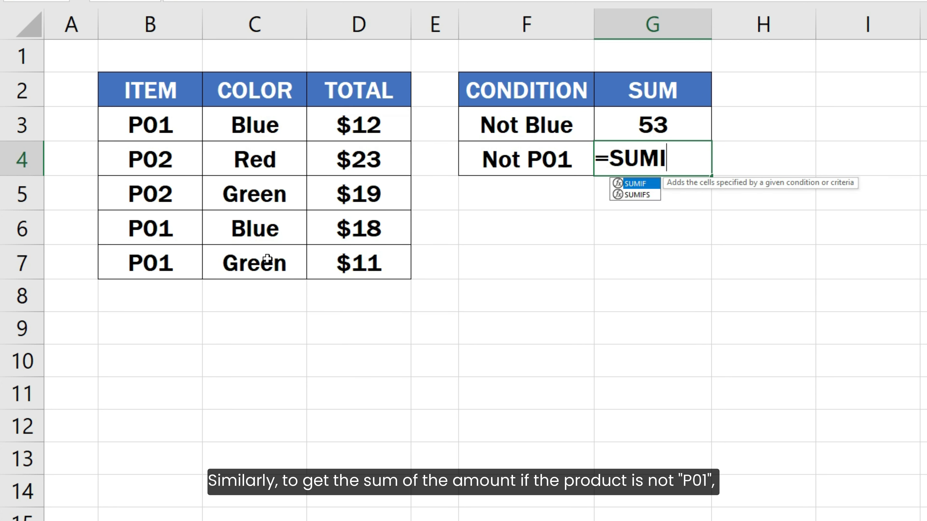
{"action": "type", "text": "FS("}
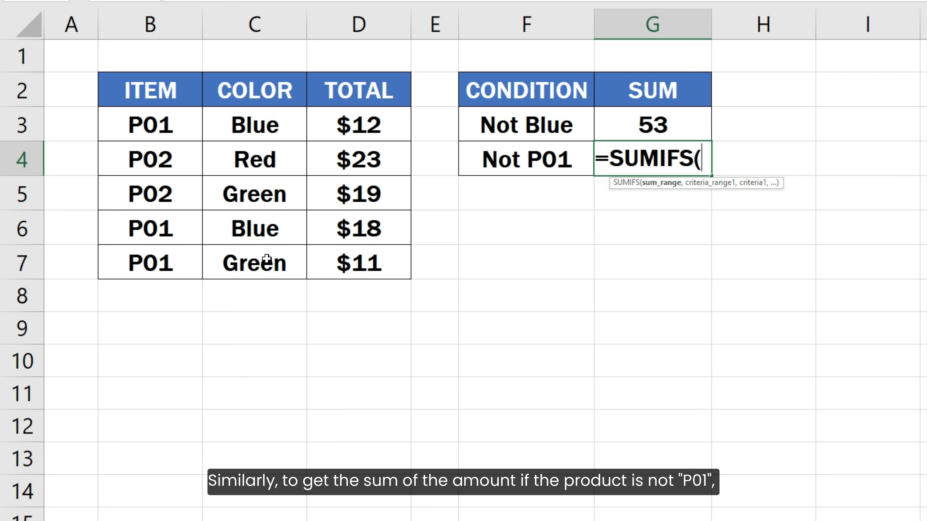
{"action": "left_click_drag", "start_coordinate": [319, 124], "coordinate": [325, 249]}
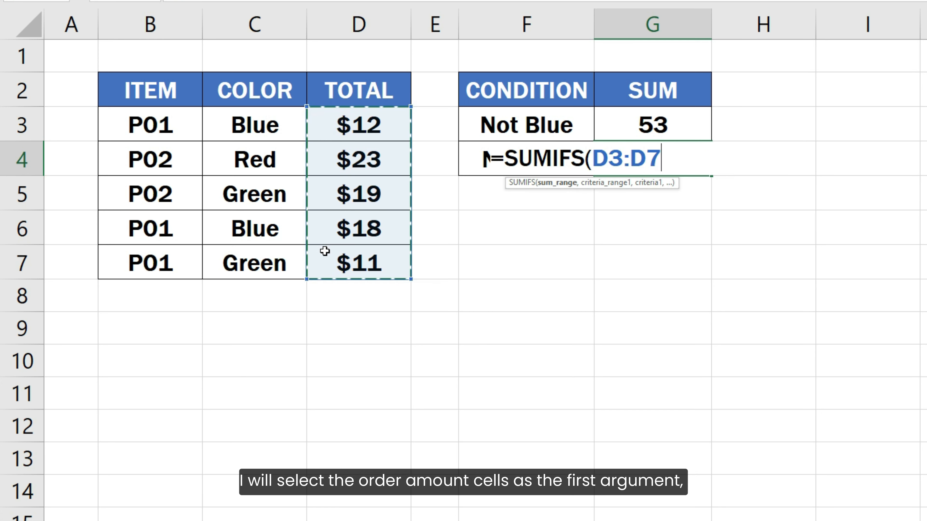
{"action": "type", "text": ","}
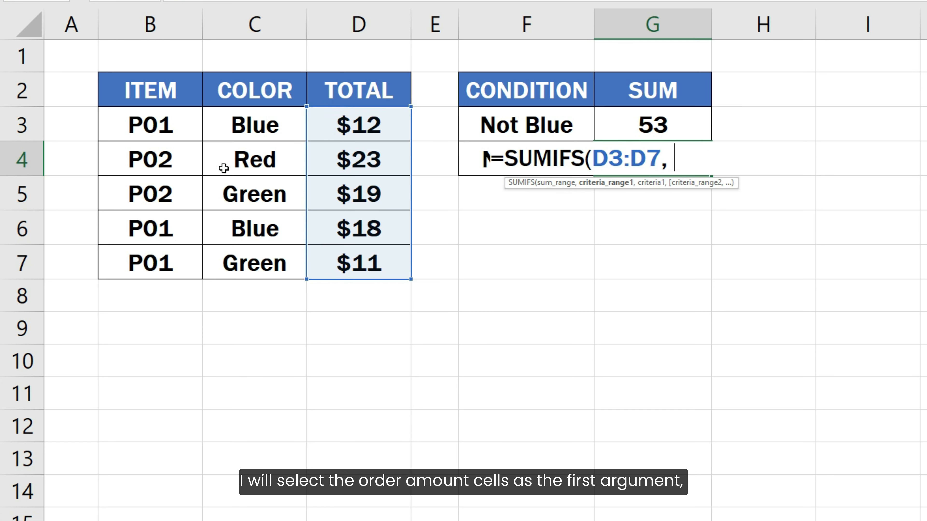
{"action": "left_click_drag", "start_coordinate": [178, 125], "coordinate": [174, 256]}
{"action": "type", "text": ", \""}
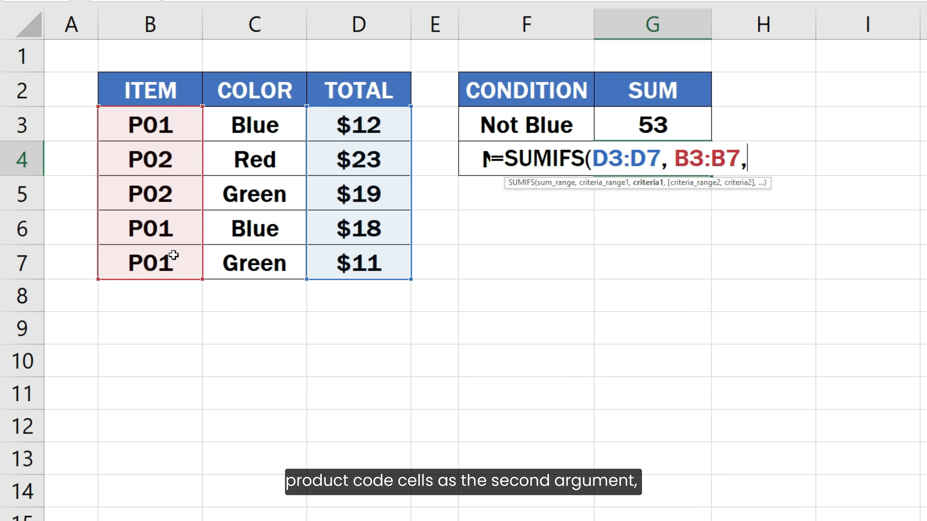
{"action": "type", "text": "<>P"}
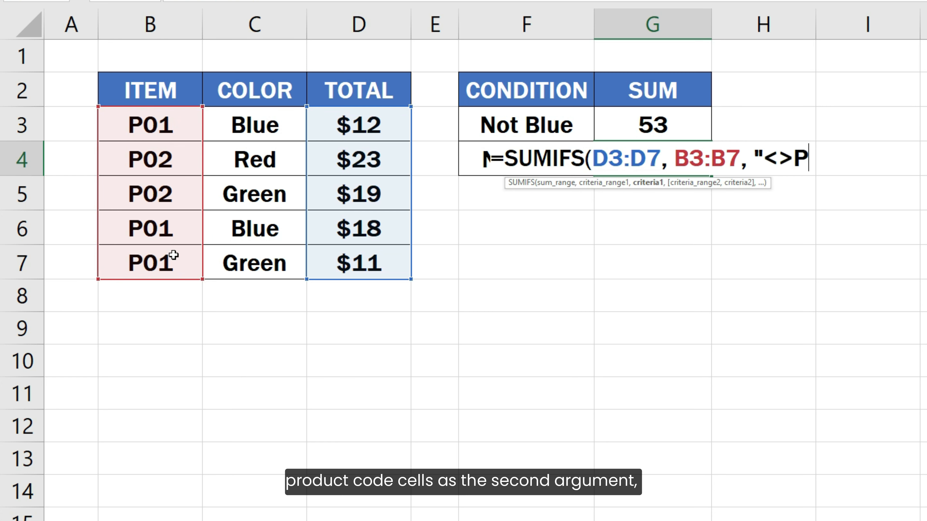
{"action": "type", "text": "01\")"}
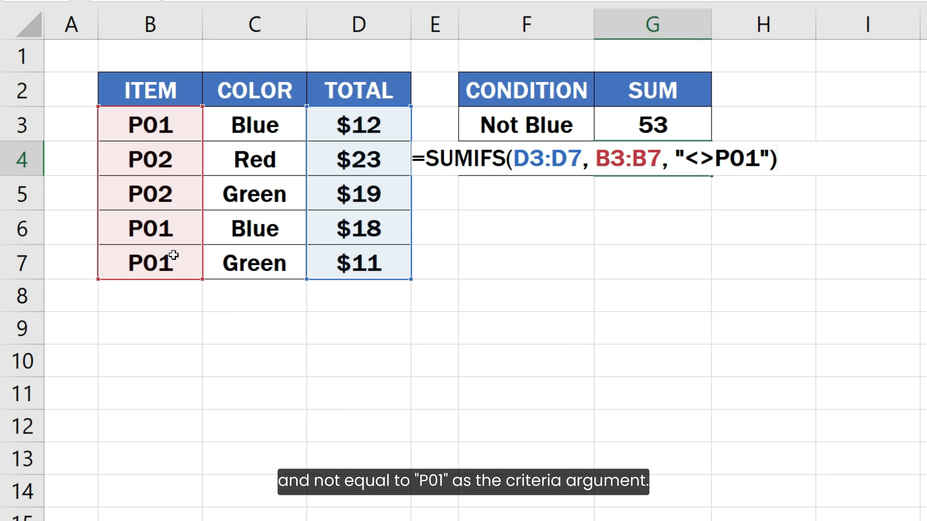
{"action": "key", "text": "Return"}
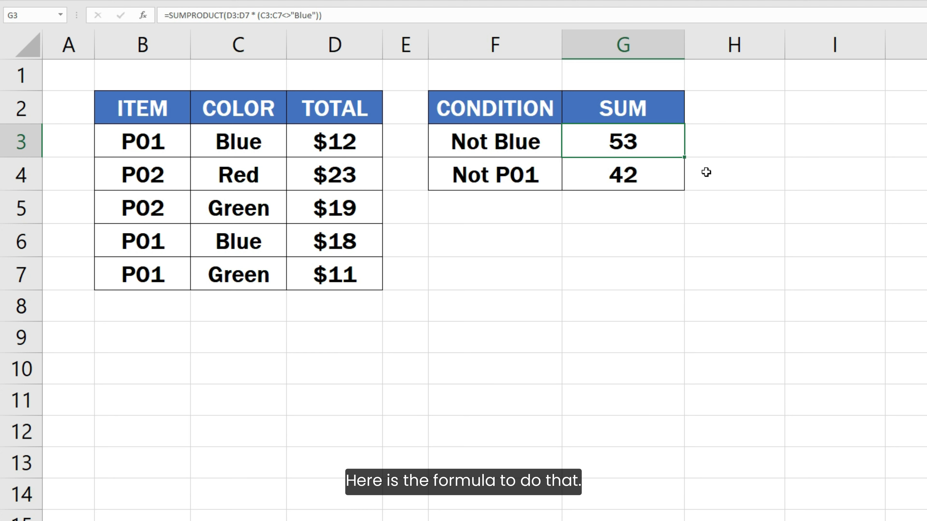
{"action": "key", "text": "F2"}
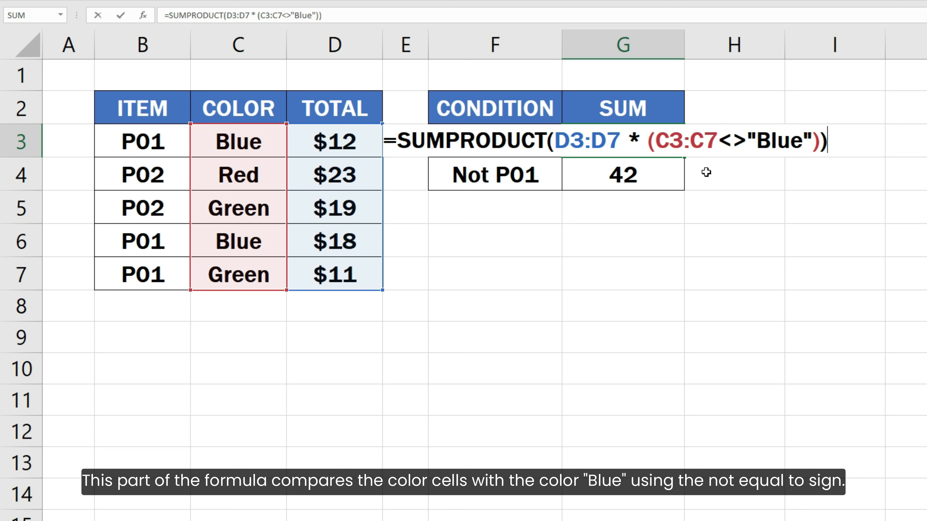
{"action": "left_click_drag", "start_coordinate": [655, 140], "coordinate": [812, 142]}
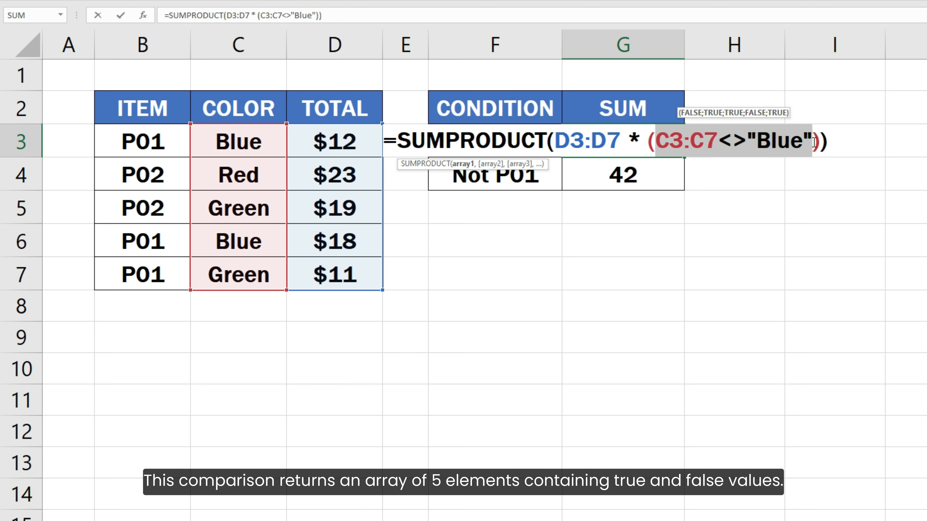
{"action": "key", "text": "F9"}
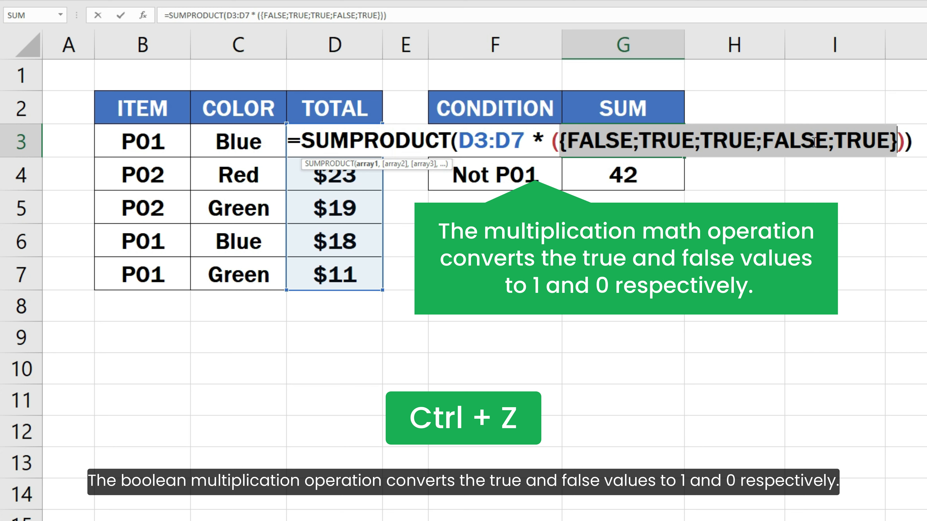
{"action": "key", "text": "ctrl+z"}
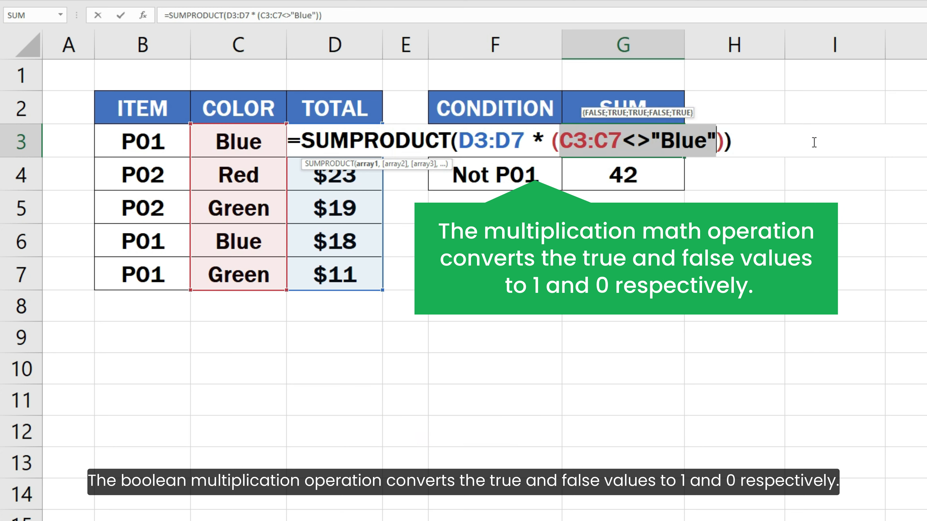
{"action": "left_click", "coordinate": [460, 146]}
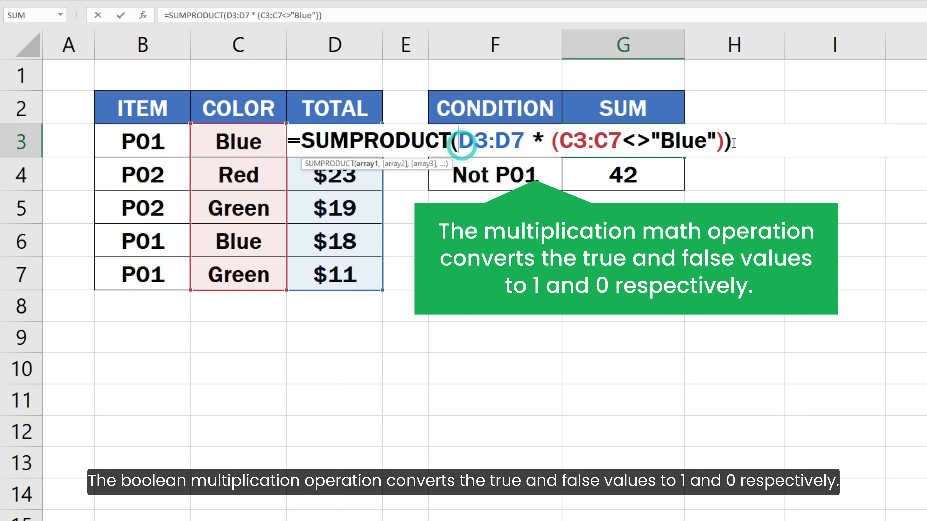
{"action": "left_click_drag", "start_coordinate": [459, 143], "coordinate": [722, 142]}
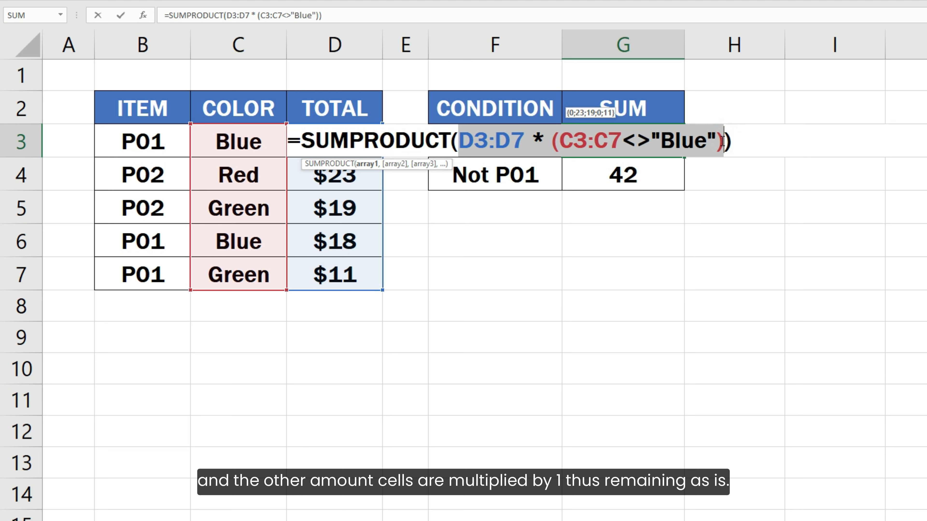
{"action": "key", "text": "F9"}
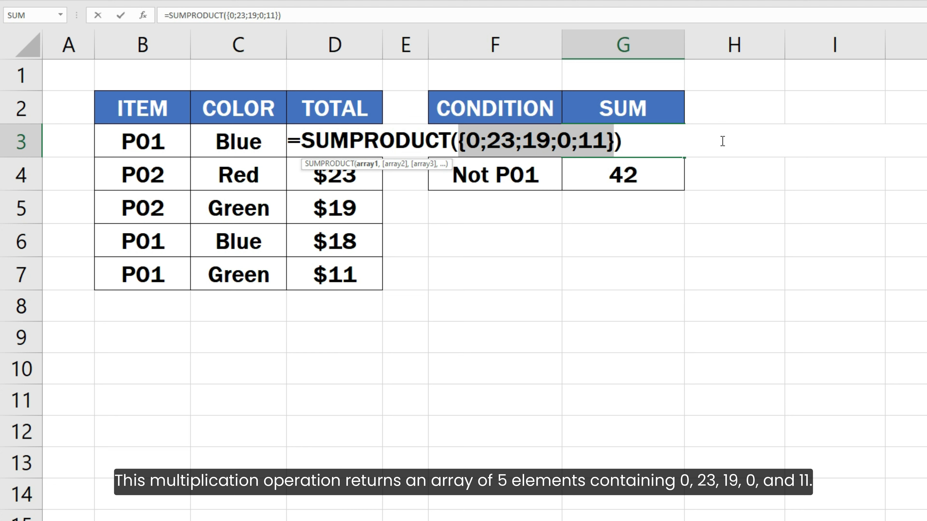
{"action": "key", "text": "ctrl+z"}
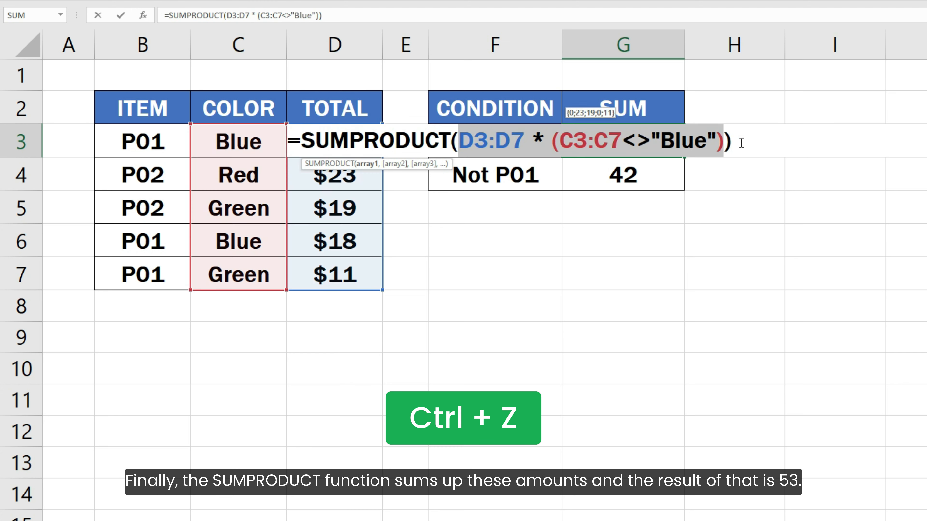
{"action": "key", "text": "Return"}
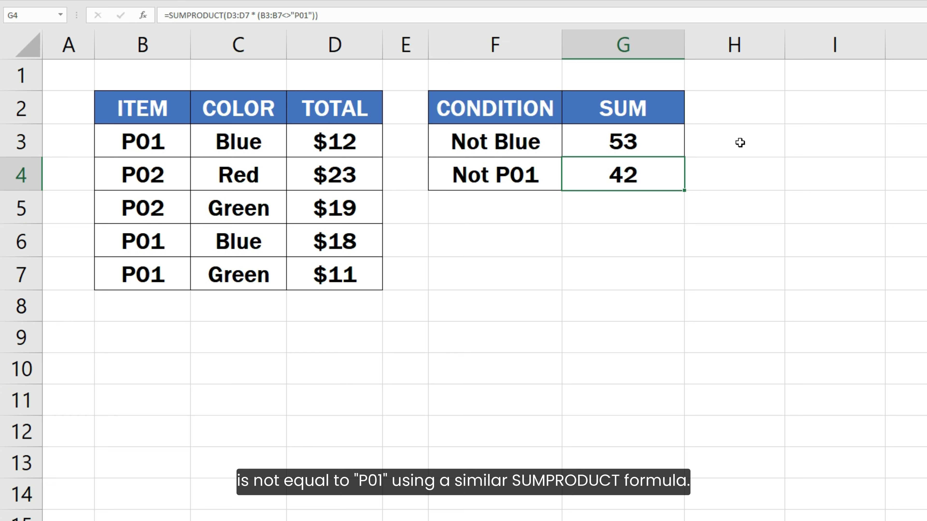
{"action": "key", "text": "F2"}
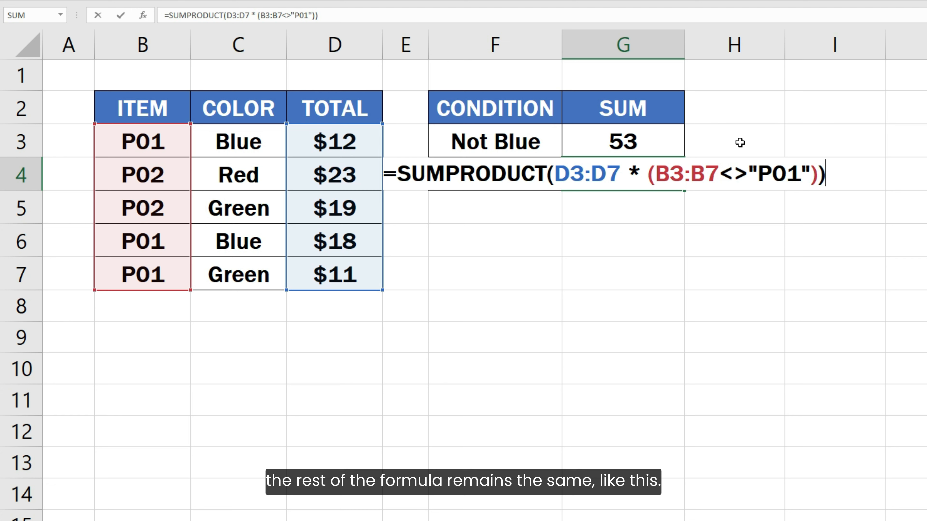
{"action": "key", "text": "Return"}
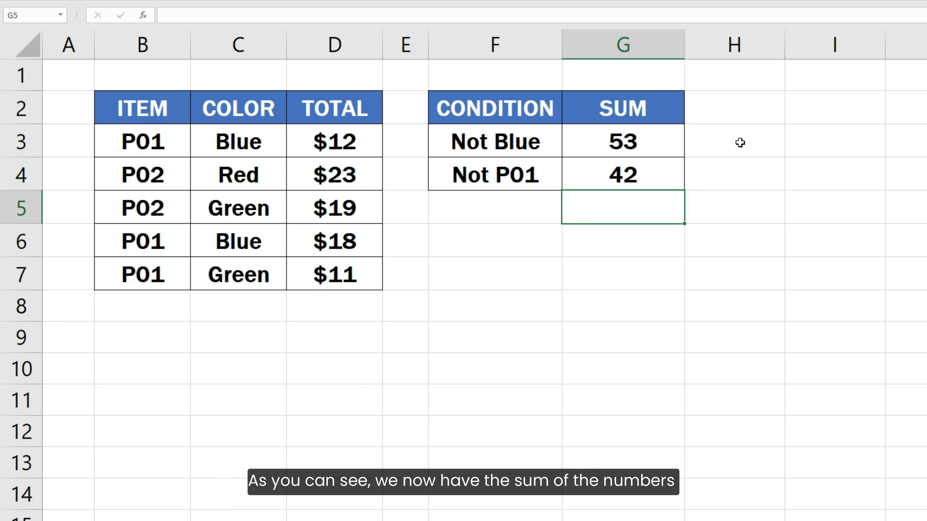